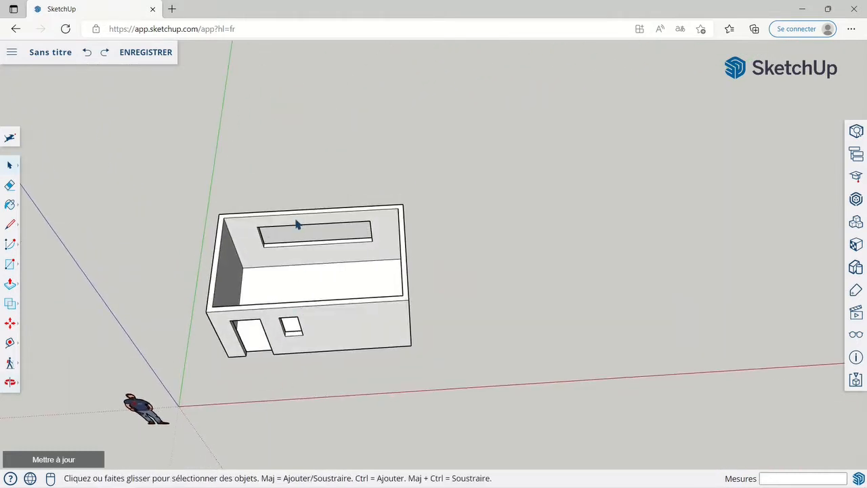
Measure the width and height of the small window opening in the front wall with the Tape Measure tool
middle_click_drag(291, 358, 332, 353)
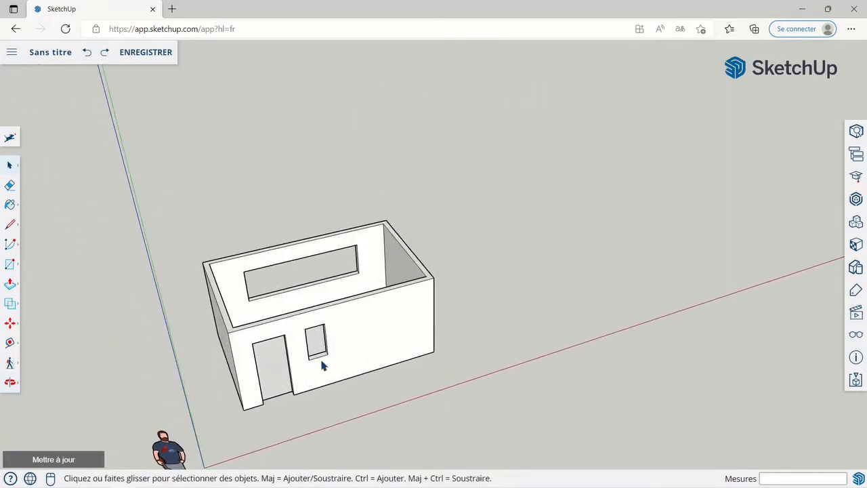
scroll(315, 344, "up", 3)
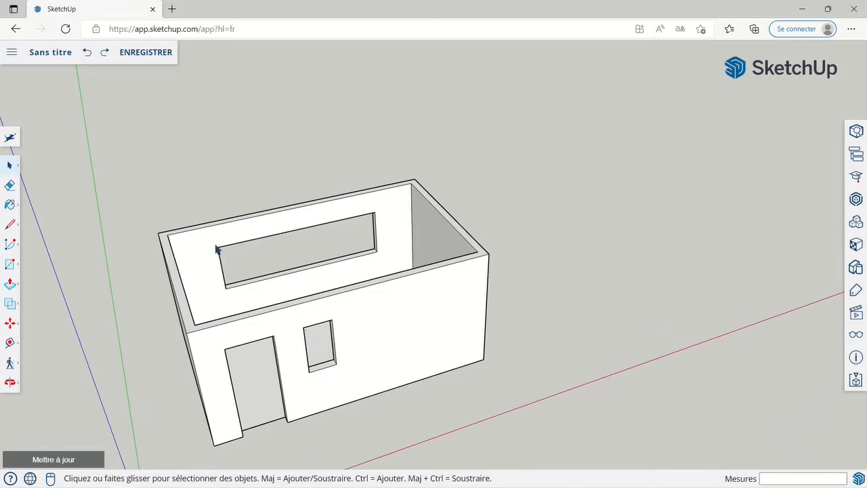
scroll(321, 338, "up", 5)
middle_click_drag(329, 364, 359, 335)
left_click(10, 343)
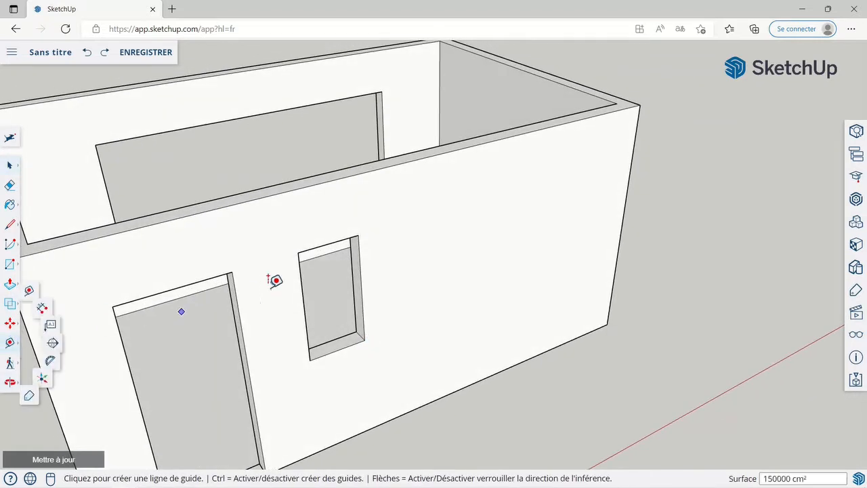
left_click(298, 252)
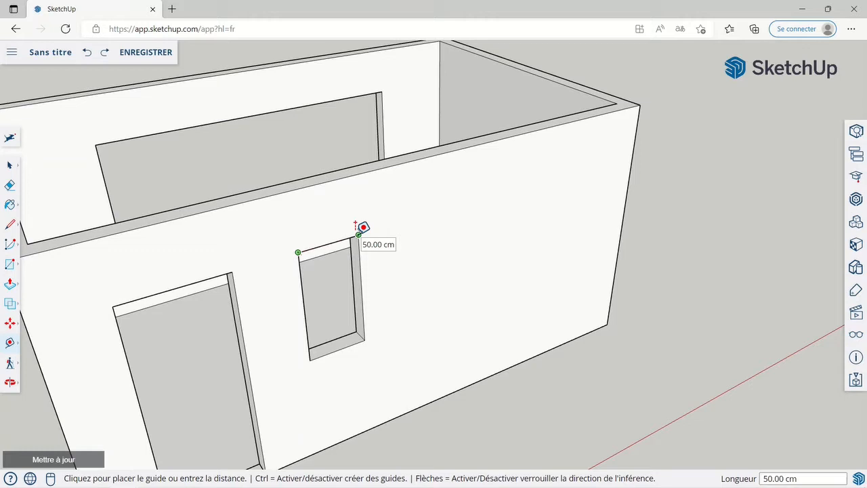
left_click(310, 353)
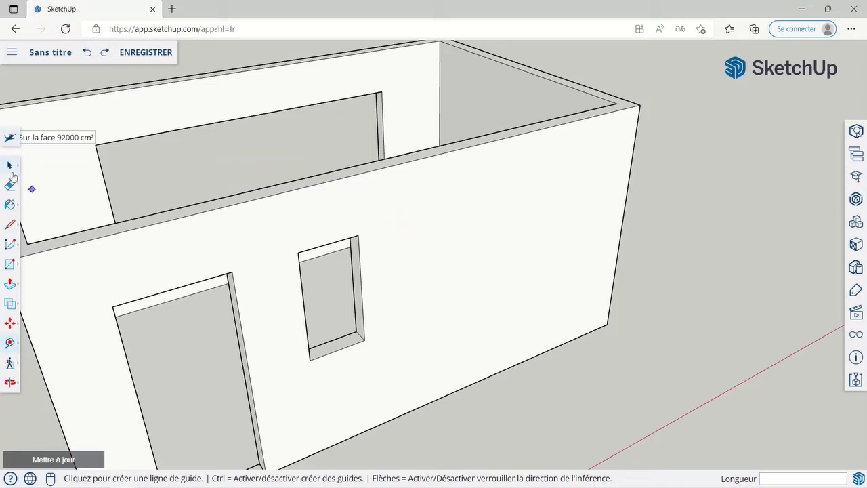
left_click(11, 167)
Widen the small front-wall window by pushing its jamb farthest from the door outward by 50 cm
scroll(334, 264, "down", 3)
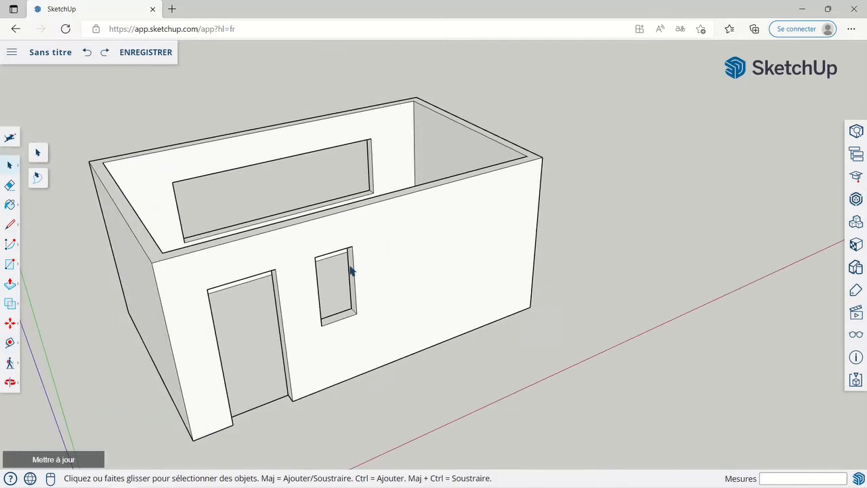
middle_click_drag(346, 421, 401, 373)
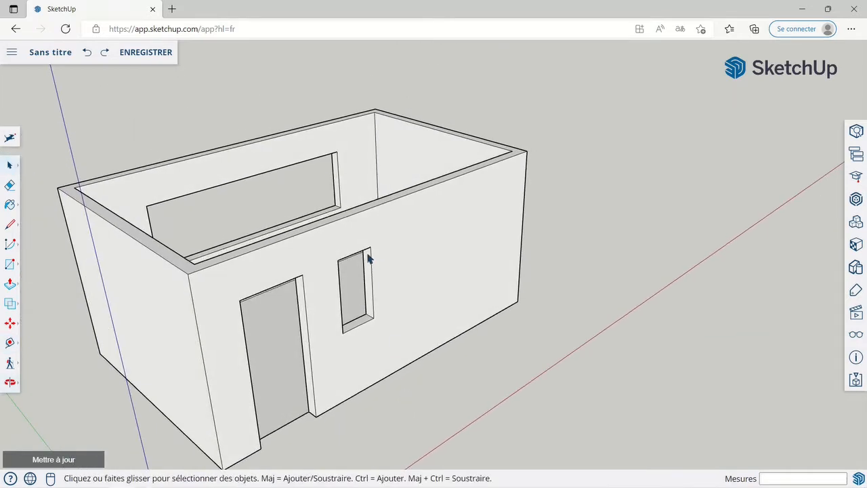
left_click(369, 271)
left_click(11, 286)
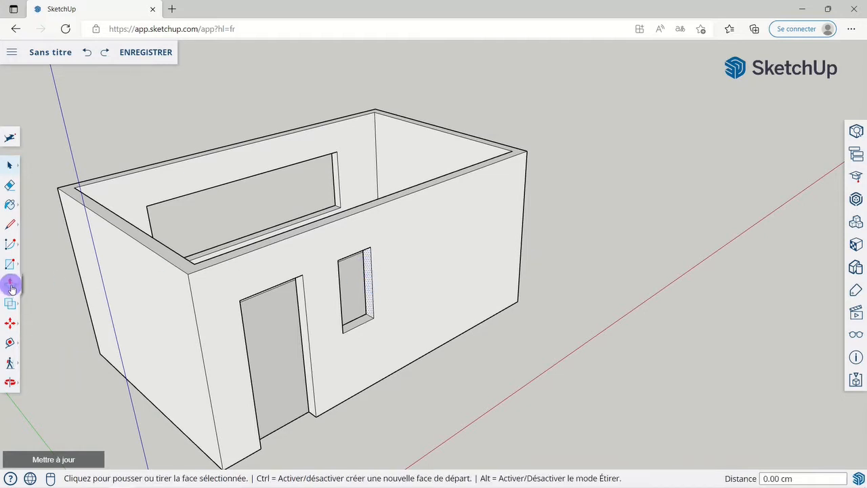
left_click(372, 291)
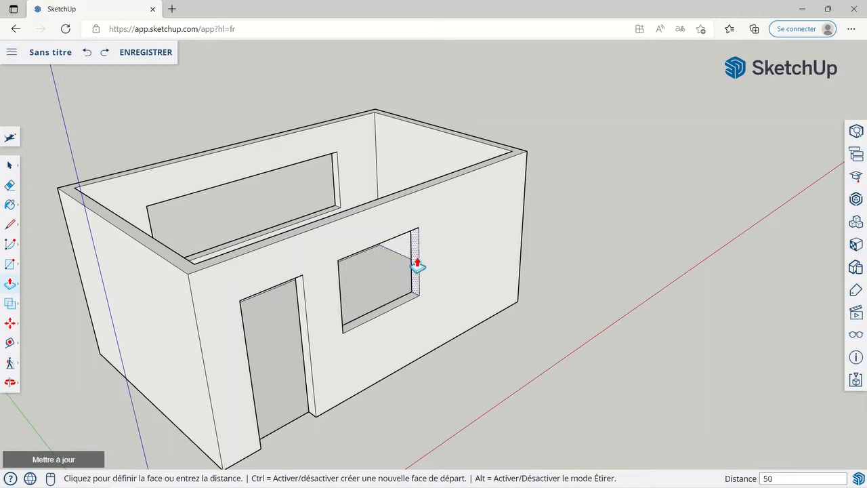
key("Return")
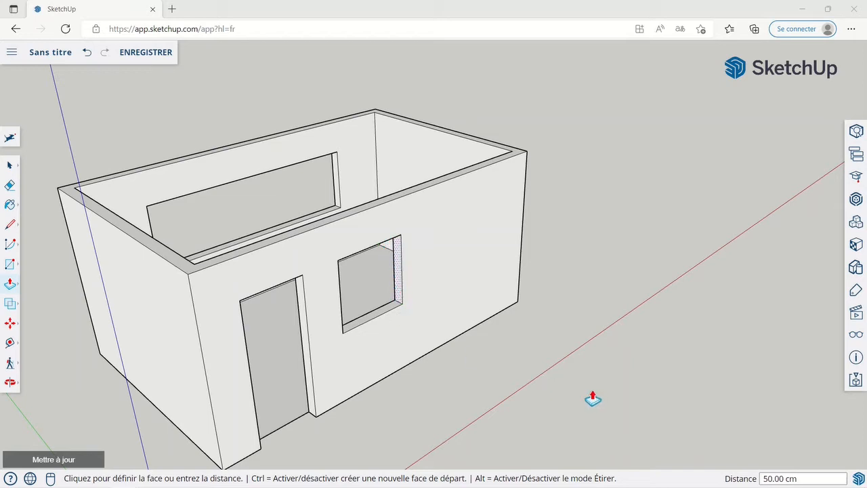
left_click(747, 315)
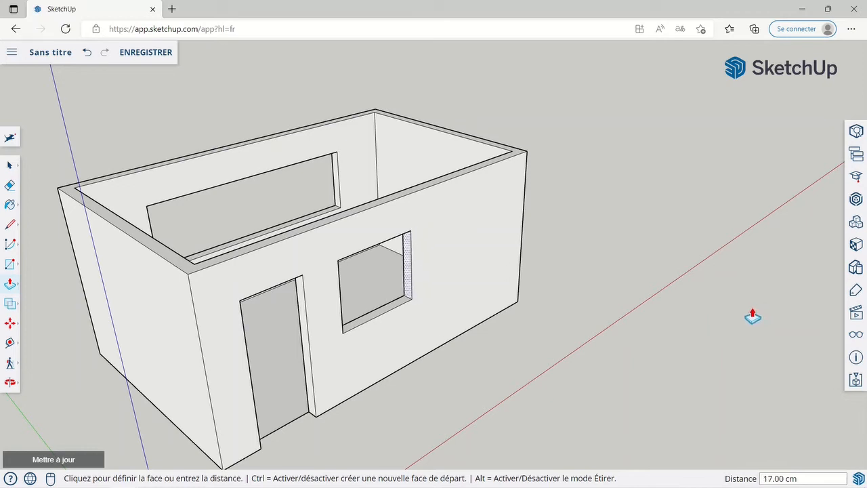
key("Escape")
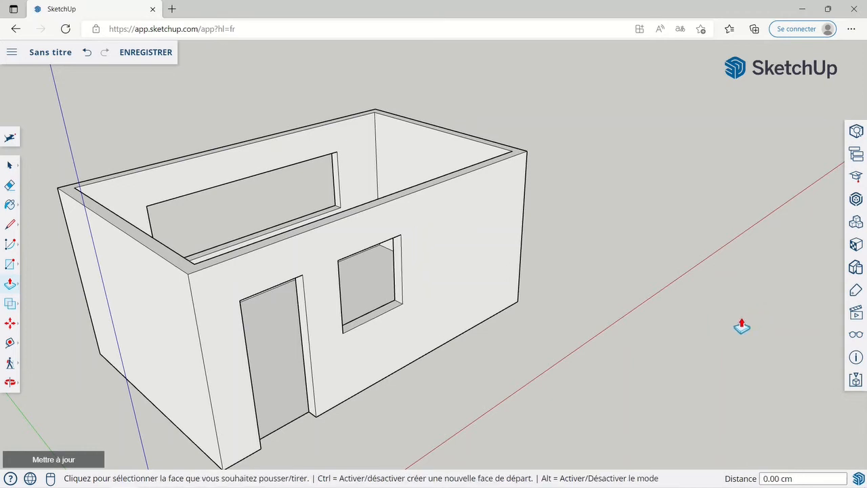
left_click(10, 165)
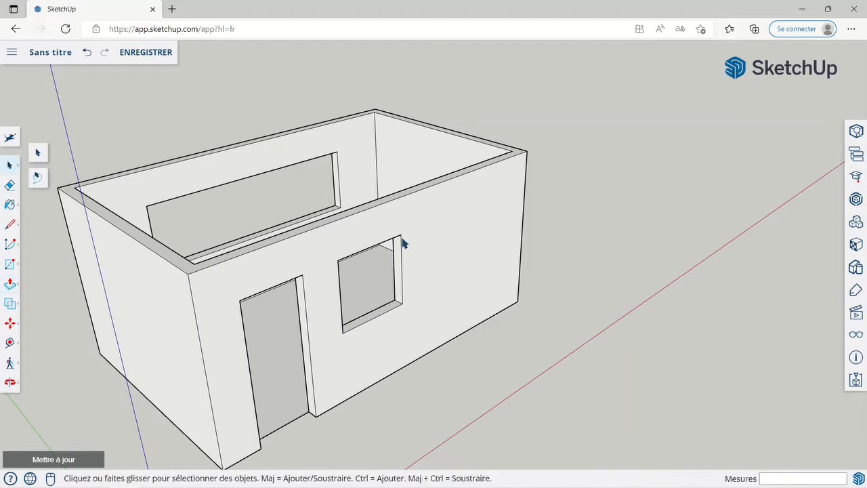
Lower the sill of the front-wall window by 30 cm with Push/Pull
middle_click_drag(446, 299, 331, 296)
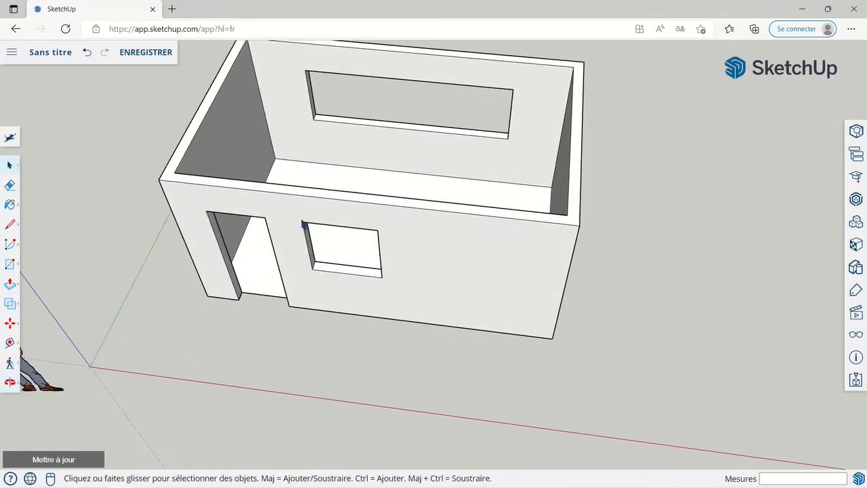
scroll(333, 268, "up", 3)
left_click(317, 278)
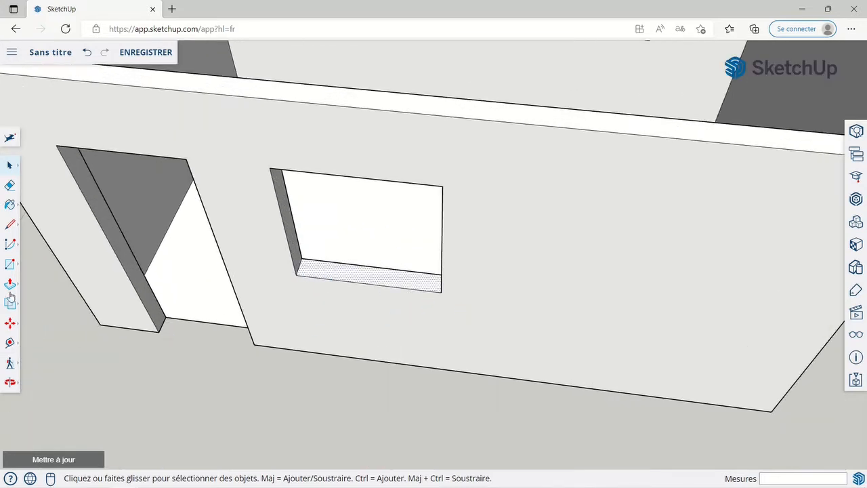
left_click(11, 283)
left_click(326, 279)
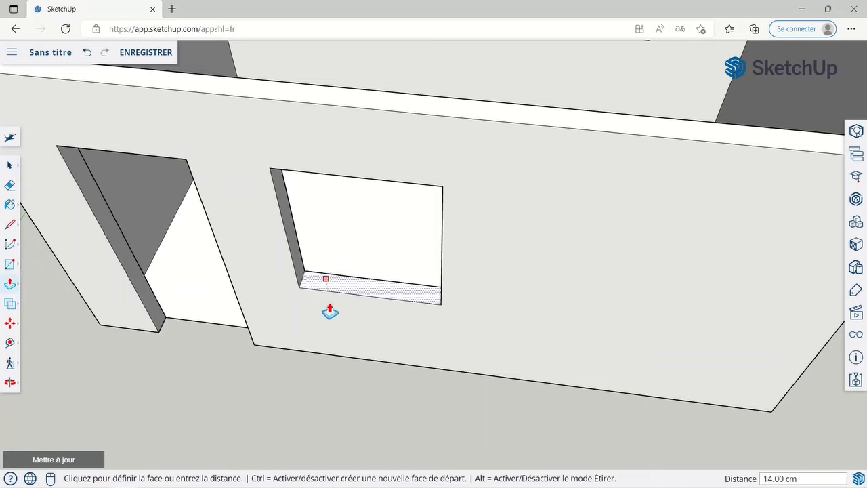
type("30")
key("Return")
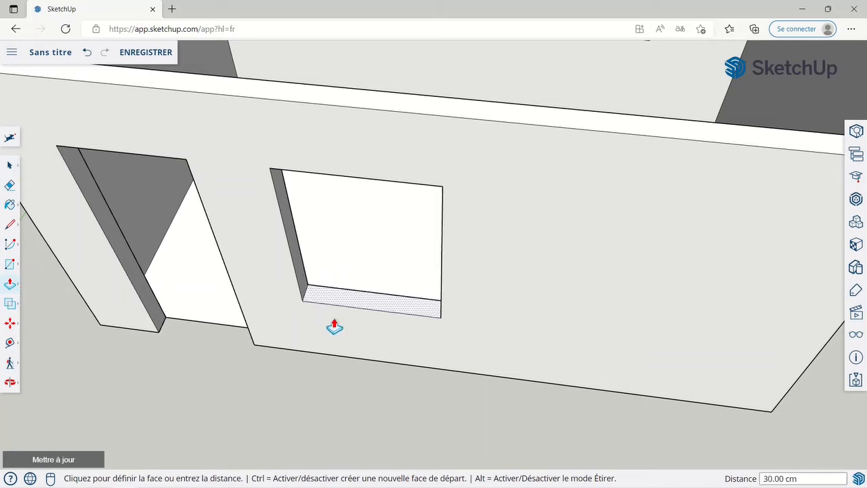
middle_click_drag(316, 320, 340, 276)
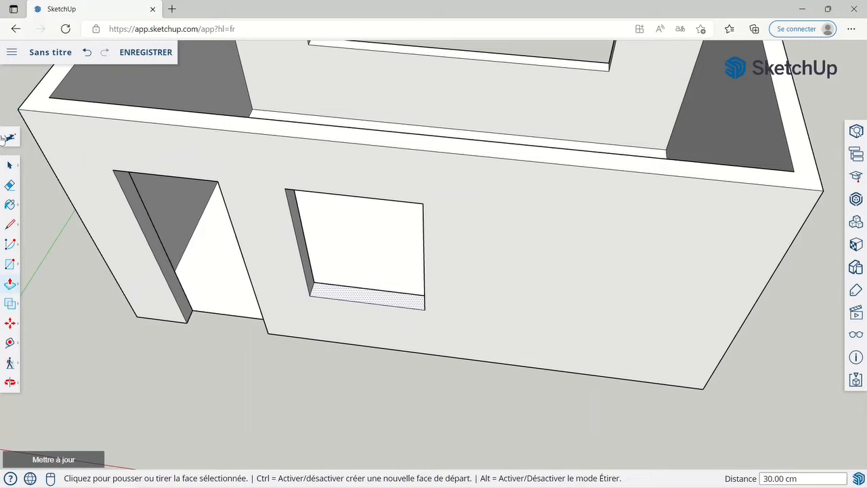
left_click(10, 166)
Close up the front-wall window by pushing its jamb nearest the door 100 cm to the opposite edge
middle_click_drag(329, 372, 475, 252)
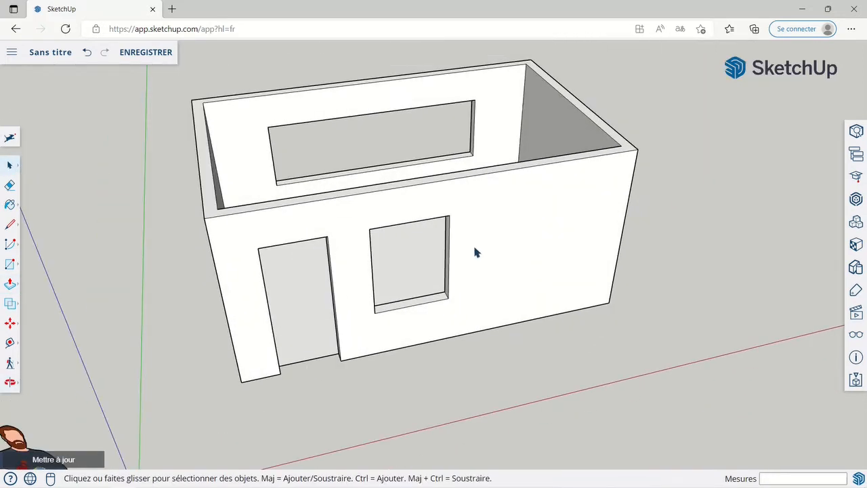
middle_click_drag(519, 333, 237, 255)
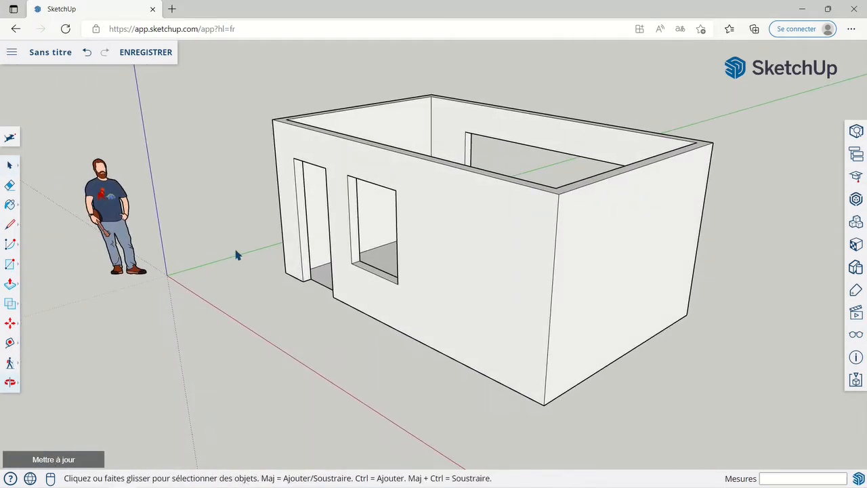
scroll(362, 210, "up", 4)
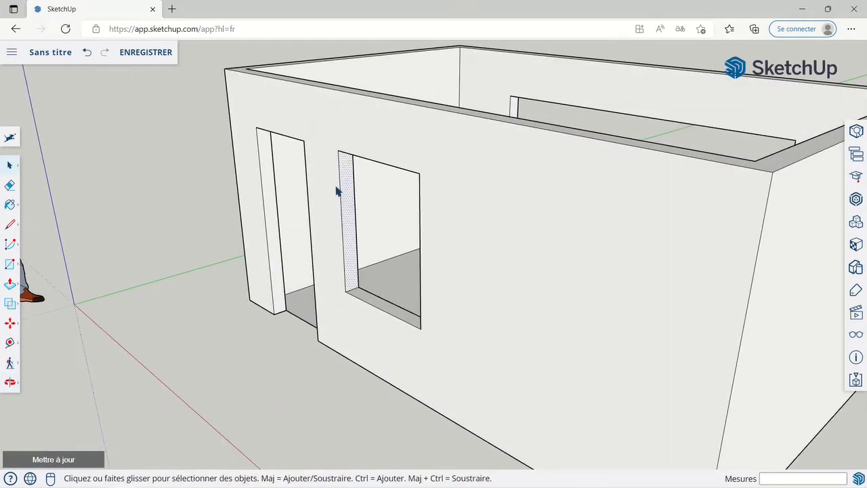
left_click(10, 284)
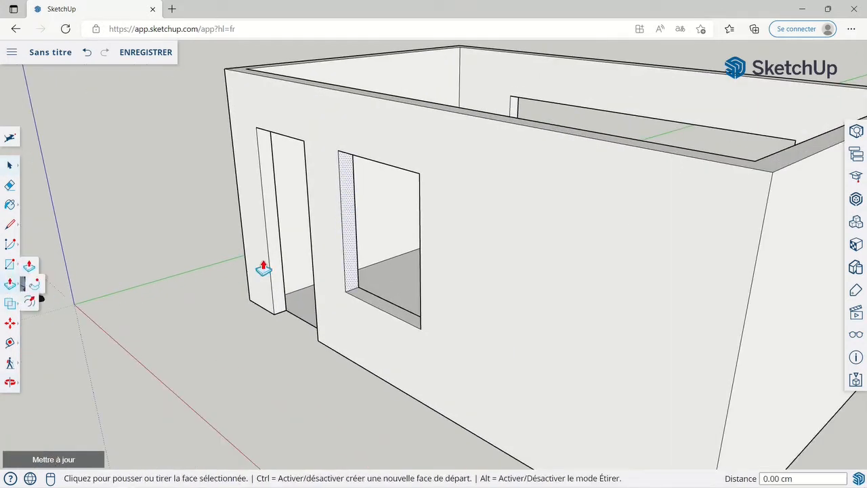
left_click(349, 225)
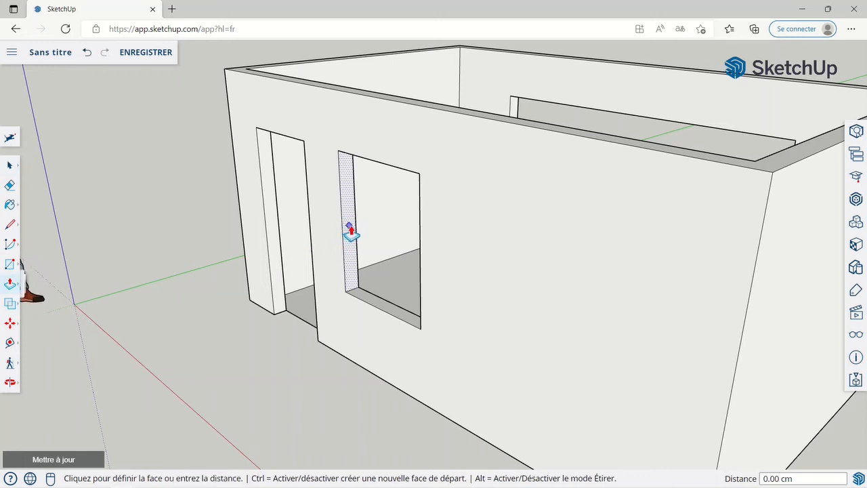
left_click(420, 252)
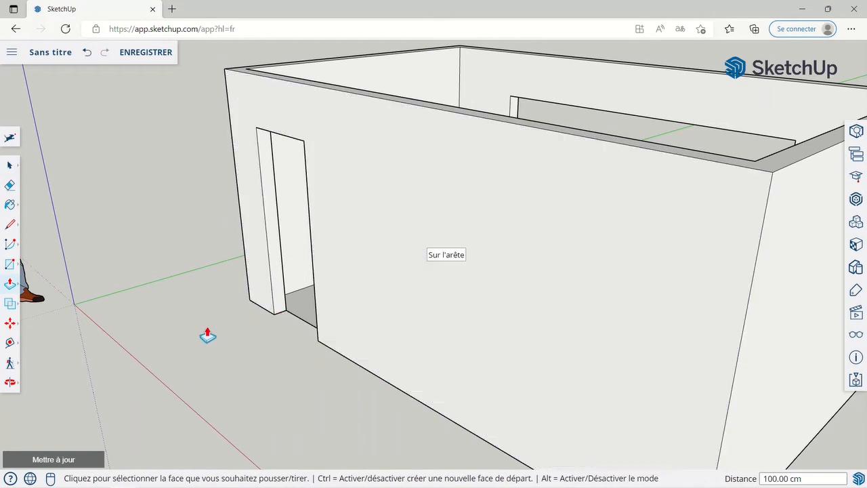
left_click(9, 164)
Undo the closing of the front-wall window and redo it
scroll(217, 269, "down", 3)
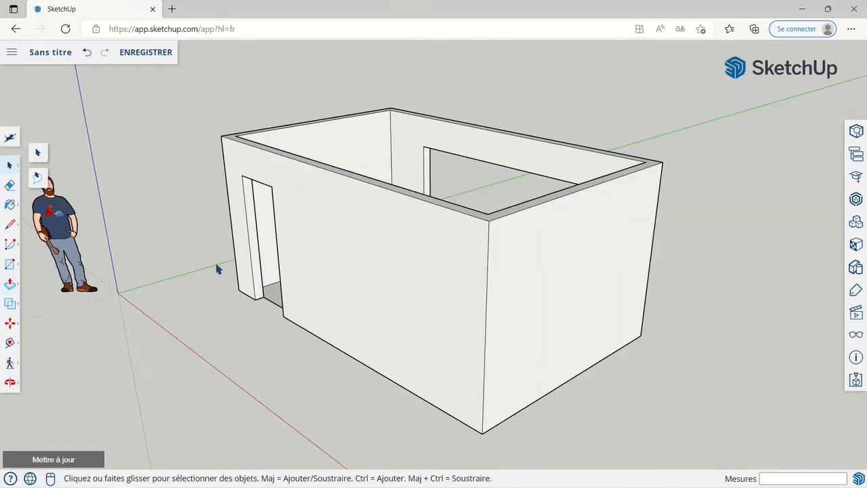
middle_click_drag(648, 288, 630, 380)
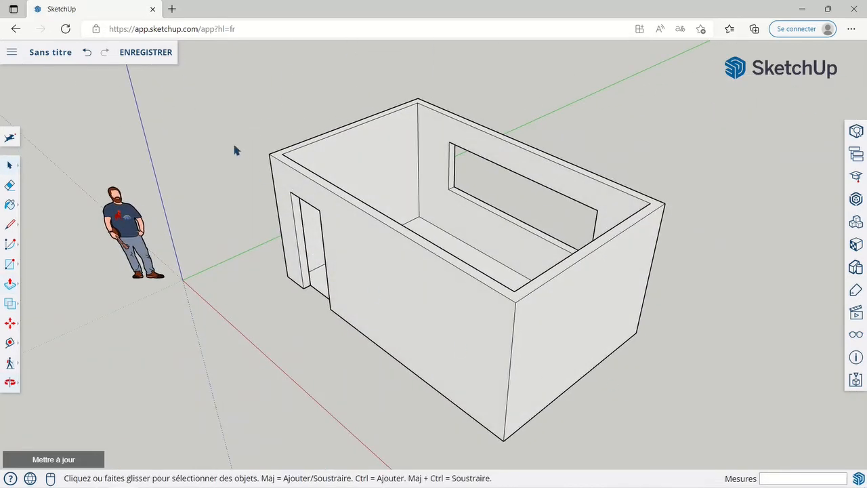
left_click(86, 53)
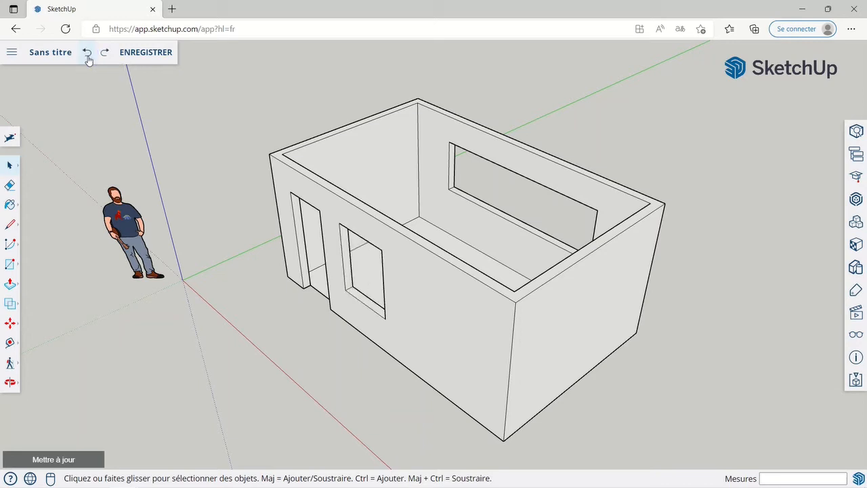
left_click(105, 55)
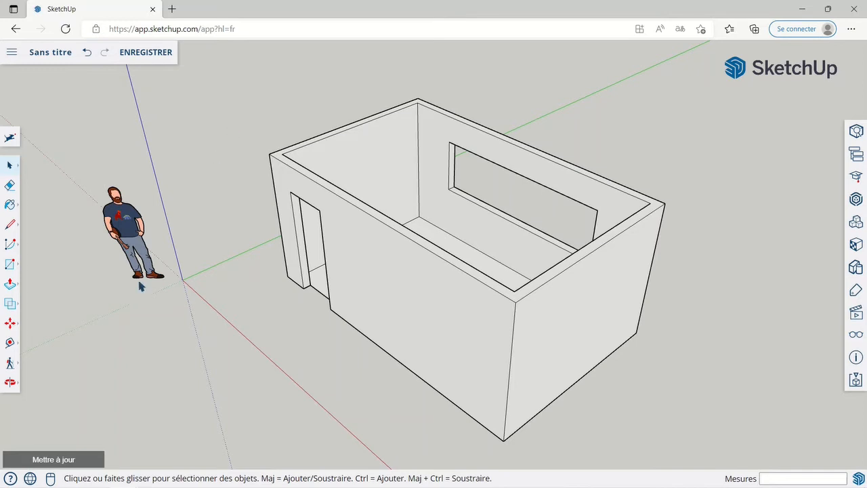
Place a vertical guide line on the inner face of the back wall, 150 cm from the corner farthest from the door
scroll(138, 304, "down", 2)
middle_click_drag(139, 305, 480, 266)
scroll(414, 272, "up", 1)
scroll(481, 263, "up", 1)
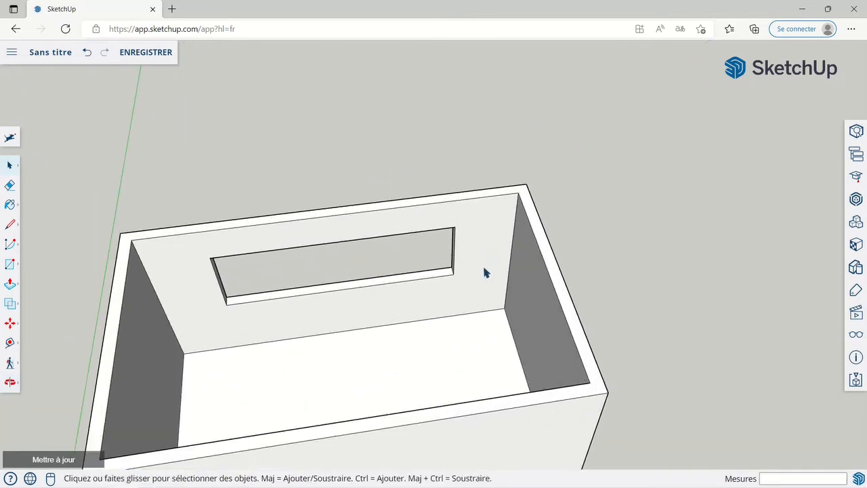
scroll(405, 271, "down", 1)
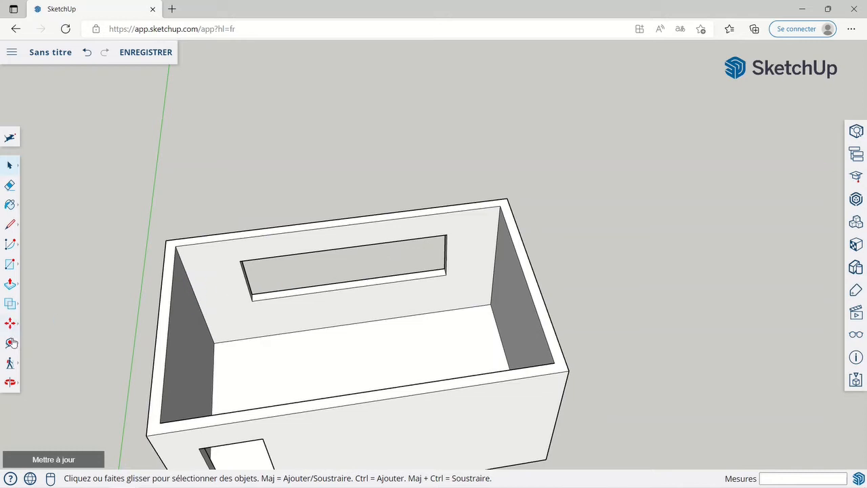
left_click(10, 343)
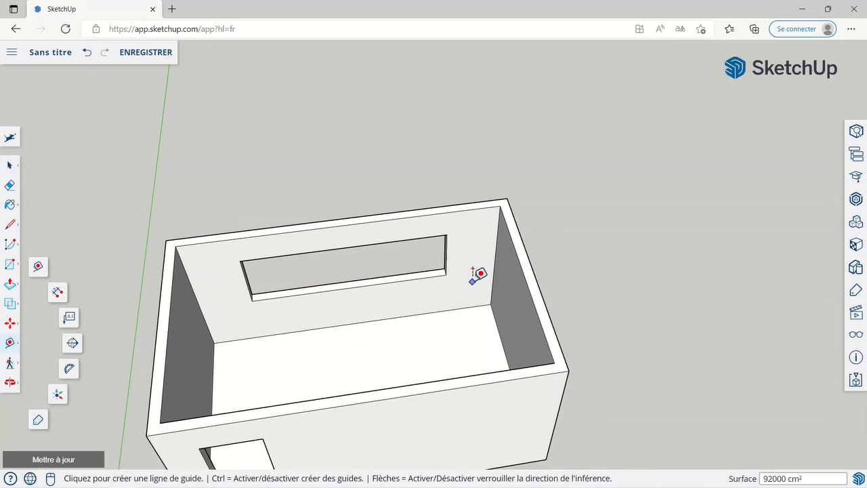
left_click(502, 235)
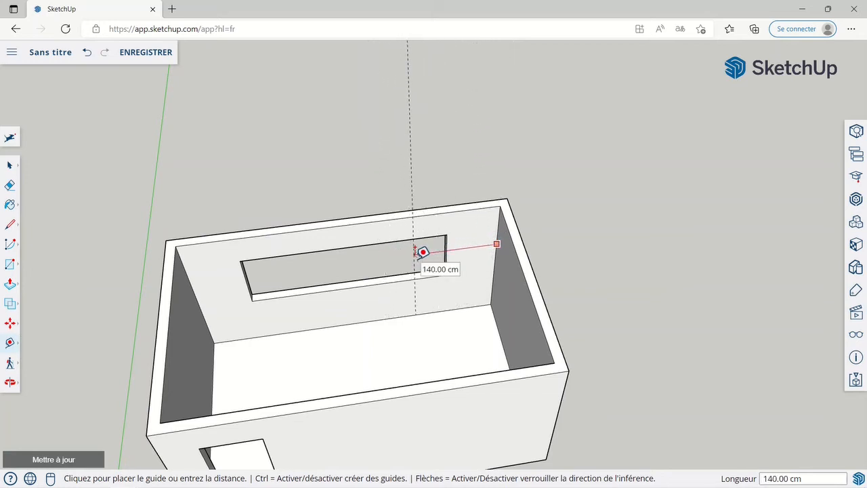
type("0")
key("Return")
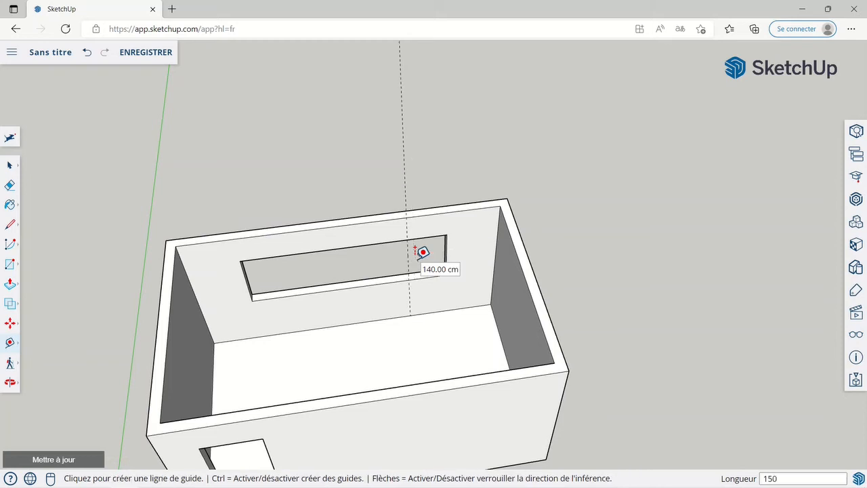
Place a second vertical guide line on the back wall's inner face, offset from the corner nearest the door
middle_click_drag(291, 326, 217, 234)
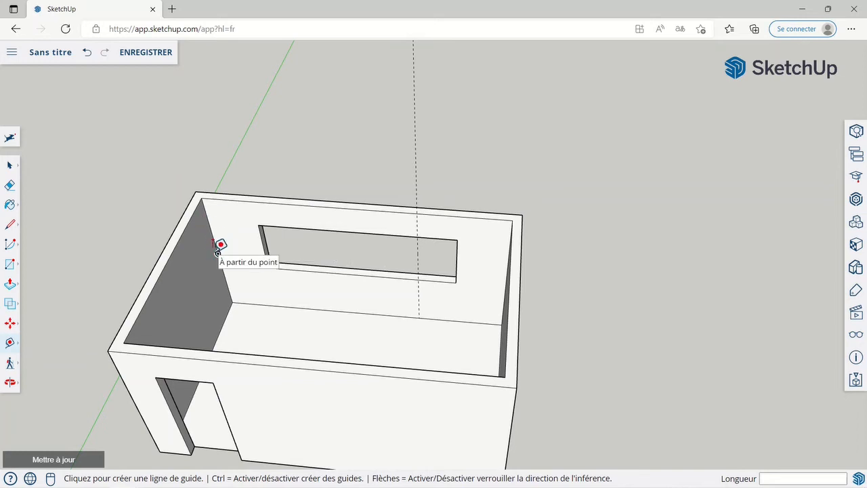
left_click(210, 230)
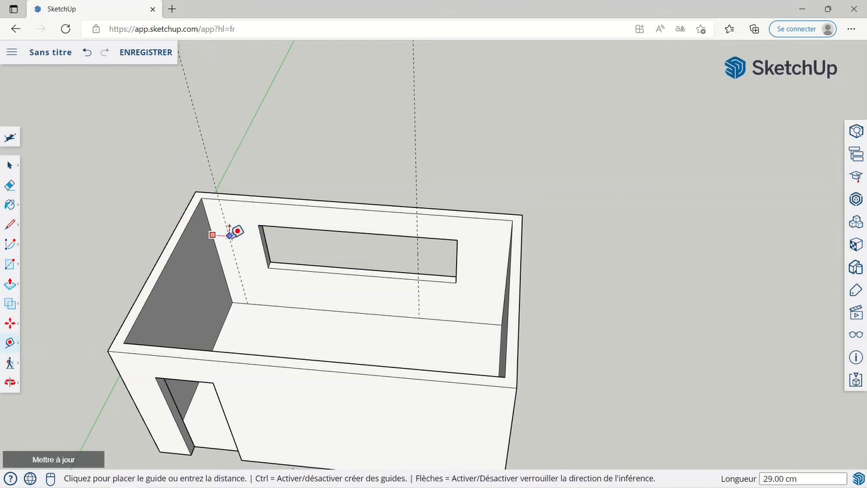
scroll(241, 229, "up", 5)
scroll(268, 230, "up", 3)
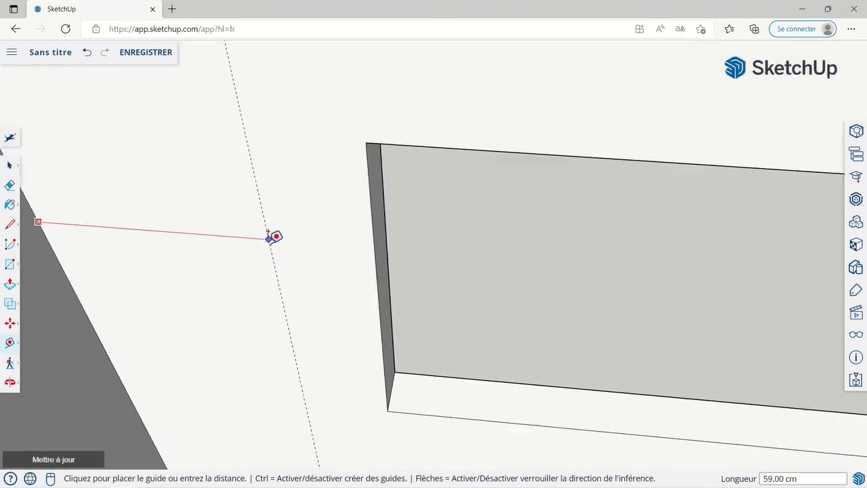
scroll(290, 234, "down", 6)
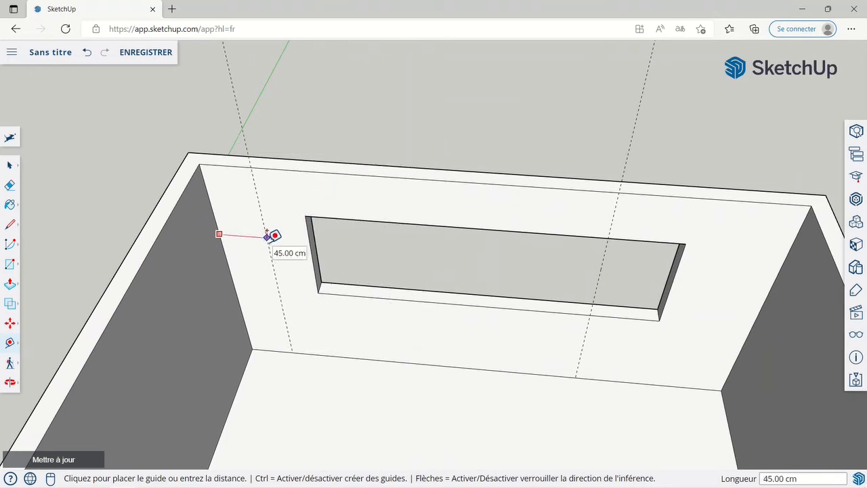
type("0")
key("Return")
left_click(265, 242)
Narrow the back-wall window by pushing its jamb farthest from the door 65 cm inward to the guide line
left_click(9, 167)
middle_click_drag(584, 226, 643, 242)
scroll(643, 230, "up", 2)
left_click(645, 204)
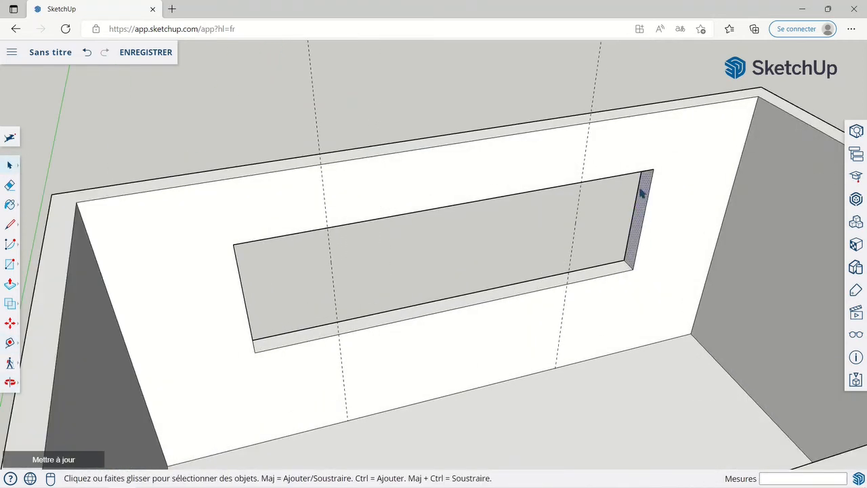
left_click(10, 285)
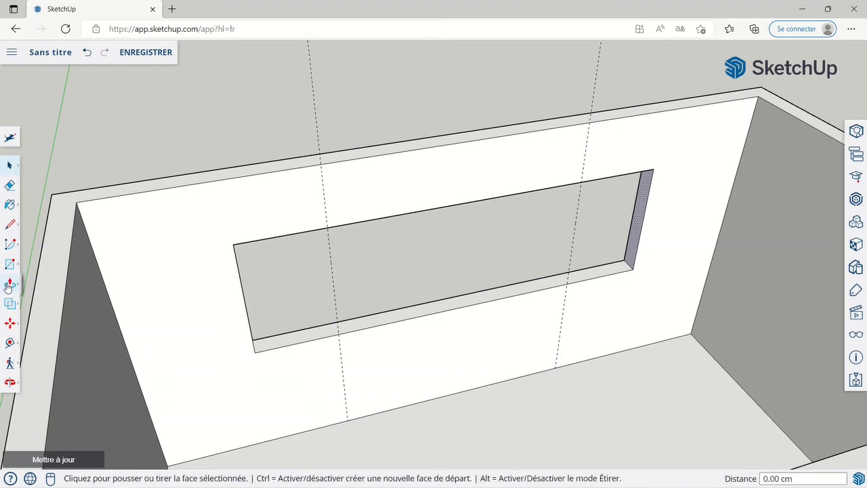
left_click(649, 206)
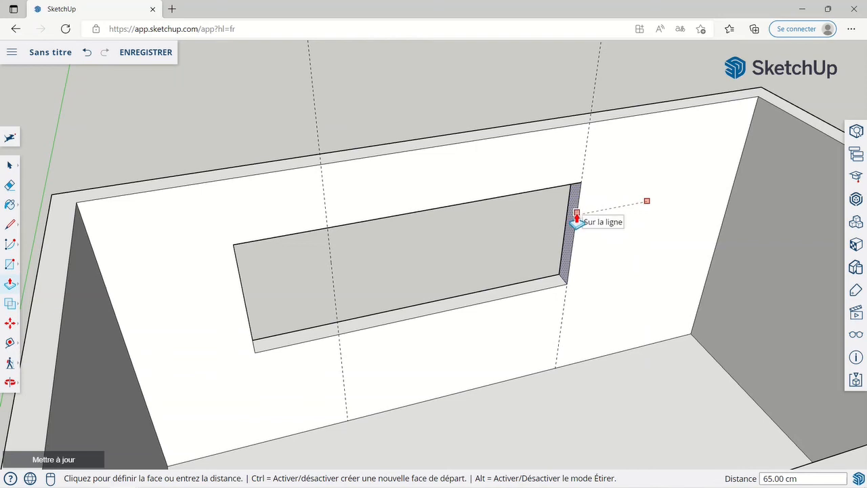
scroll(576, 217, "down", 2)
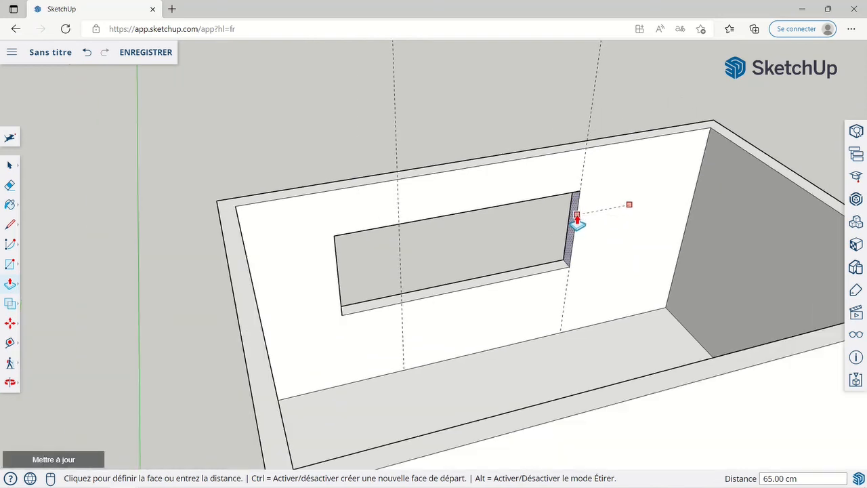
left_click(596, 75)
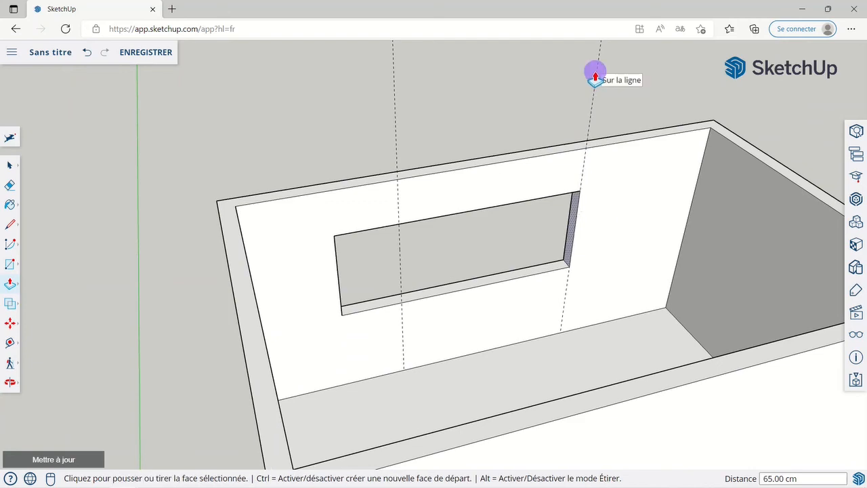
Push the back-wall window's jamb nearest the door 65 cm inward to the other guide line
key("o")
left_click_drag(643, 184, 404, 198)
middle_click_drag(403, 198, 397, 223)
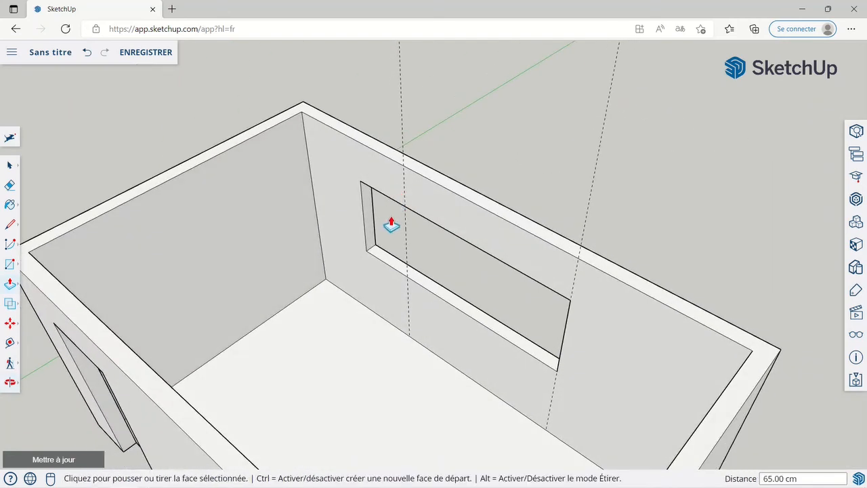
middle_click_drag(413, 271, 508, 245)
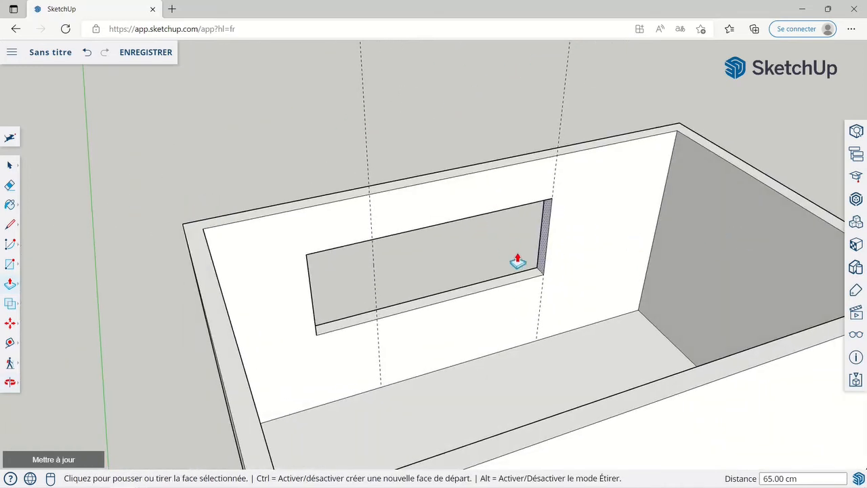
middle_click_drag(652, 232, 332, 226)
left_click(335, 220)
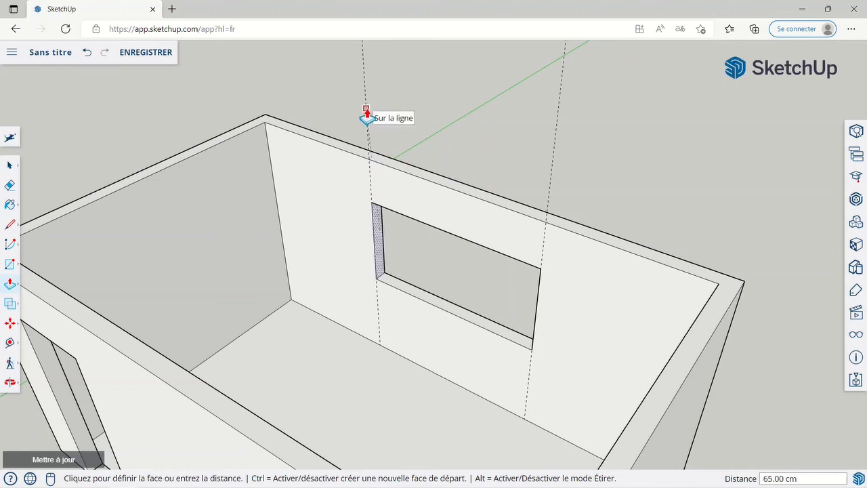
left_click(367, 112)
Delete the guide line farthest from the door and remove all remaining guides from the model at once
left_click(12, 168)
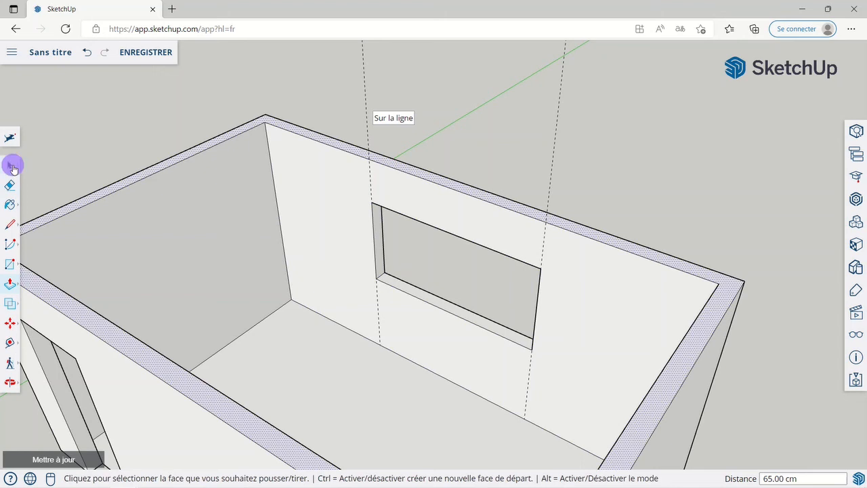
left_click(445, 252)
scroll(218, 311, "down", 3)
middle_click_drag(219, 312, 352, 318)
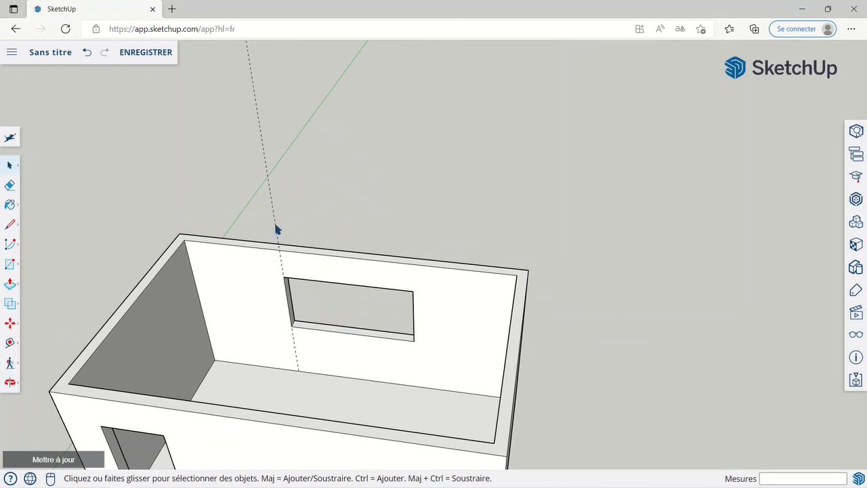
left_click(854, 337)
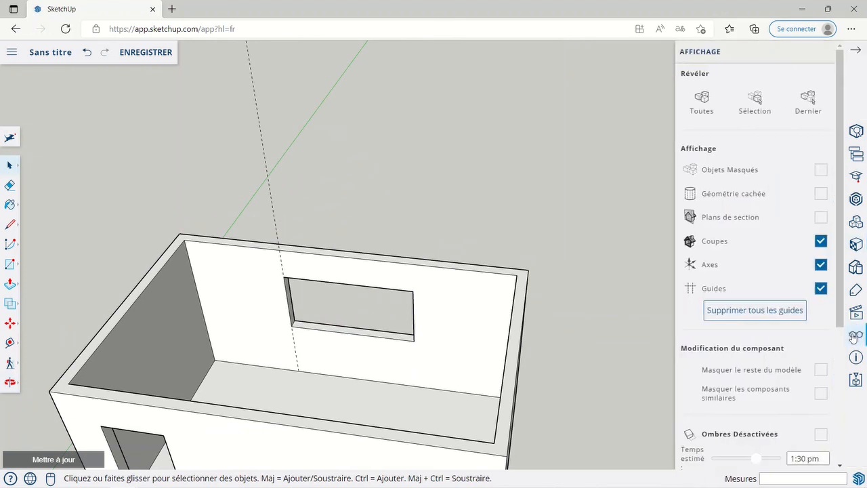
left_click(753, 314)
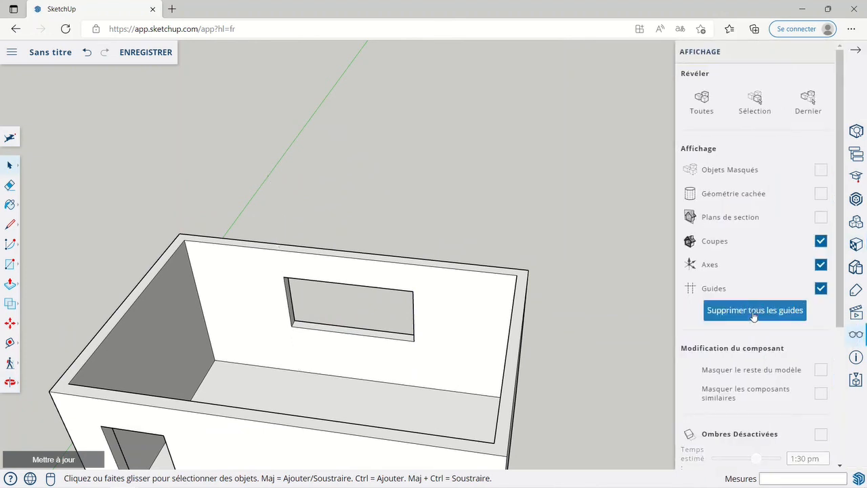
scroll(379, 217, "down", 3)
middle_click_drag(342, 307, 319, 242)
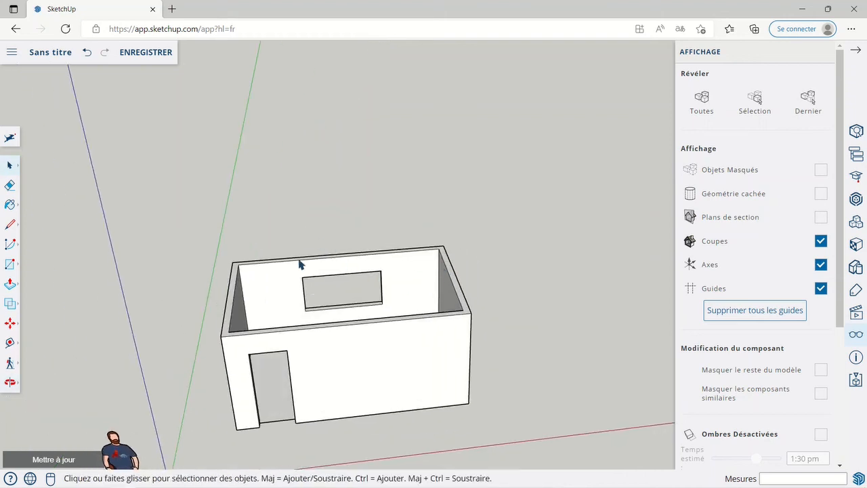